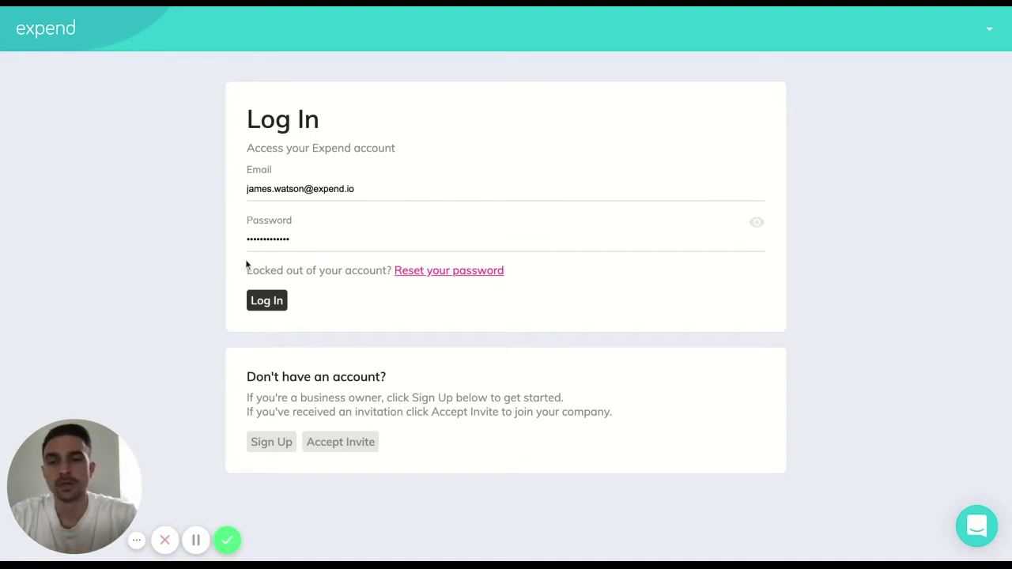
Sign in to Expend with the filled credentials and open the organisation list.
click(266, 304)
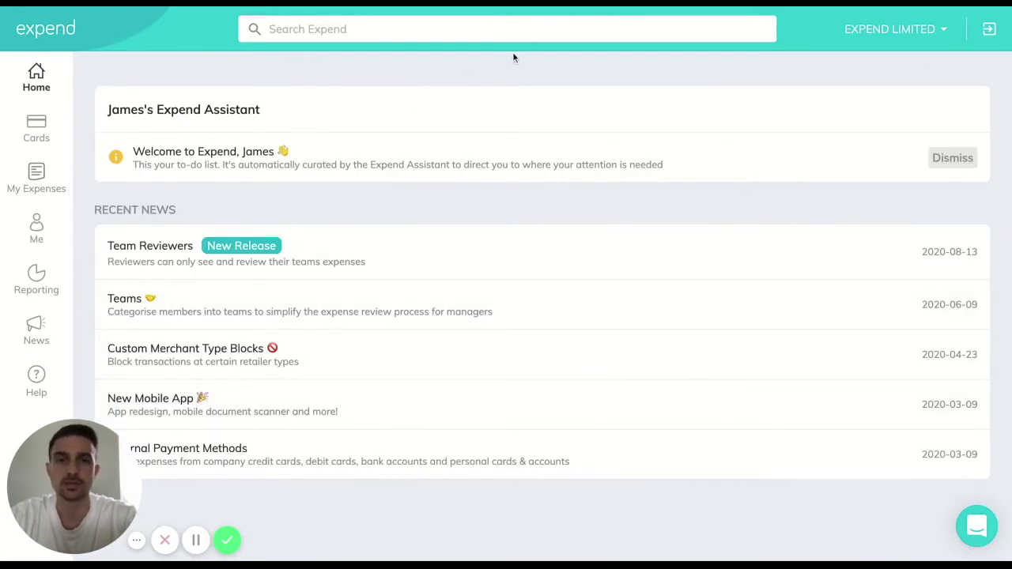
click(872, 34)
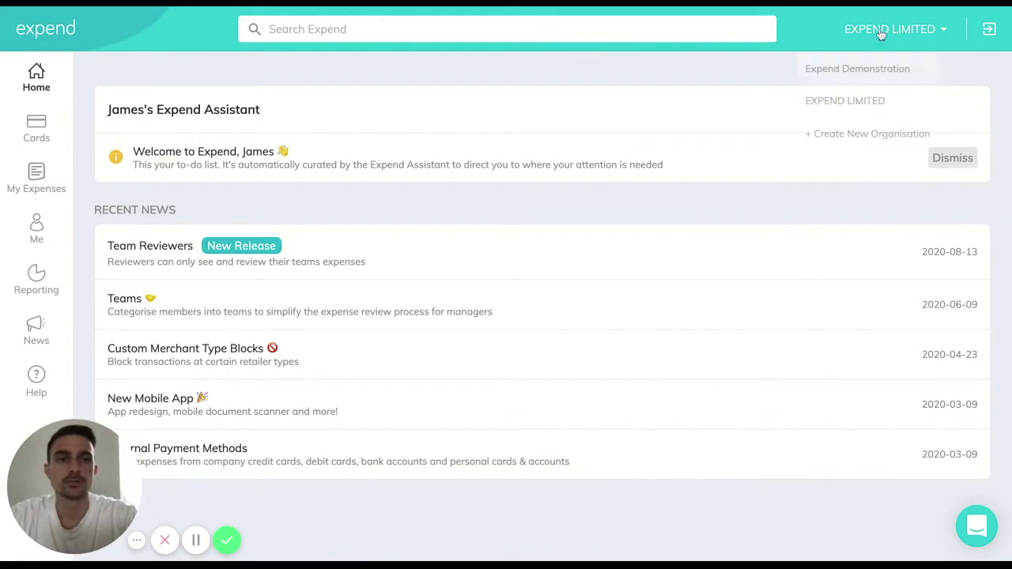
Create organisation 'Test Organisation 001' located in Great Britain with British Pound Sterling.
click(844, 141)
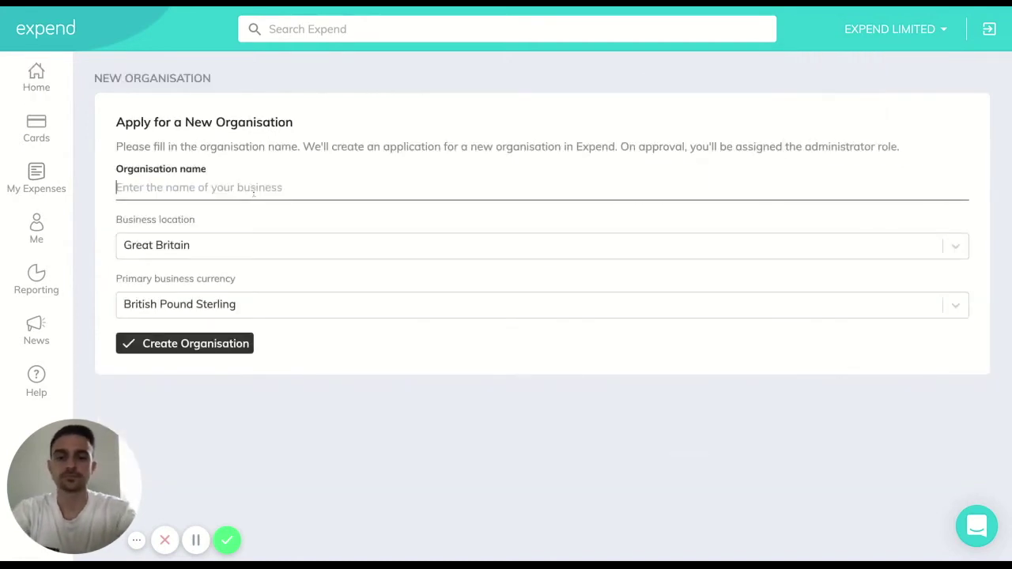
text(Test Organ)
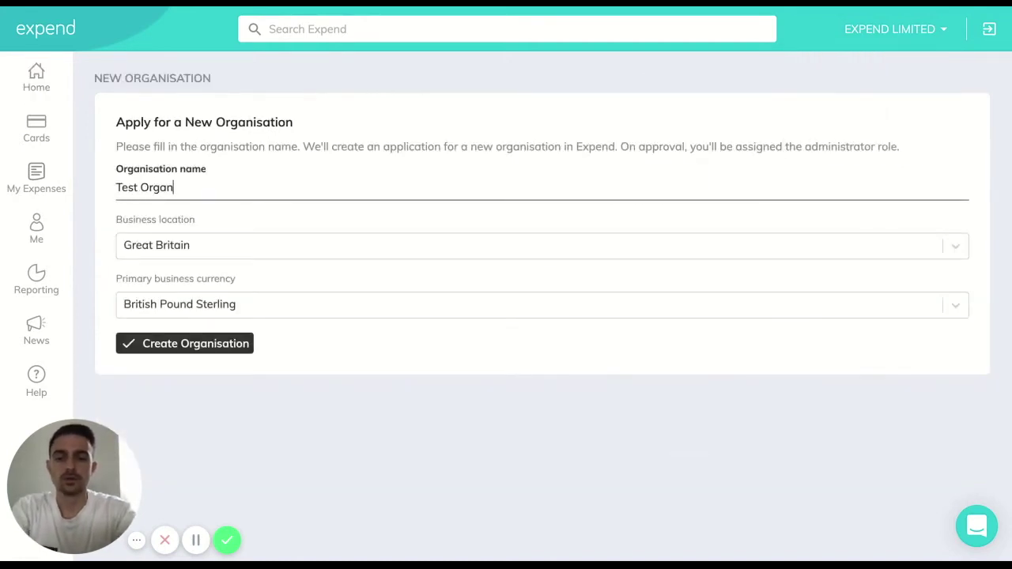
text(isation 001)
click(198, 251)
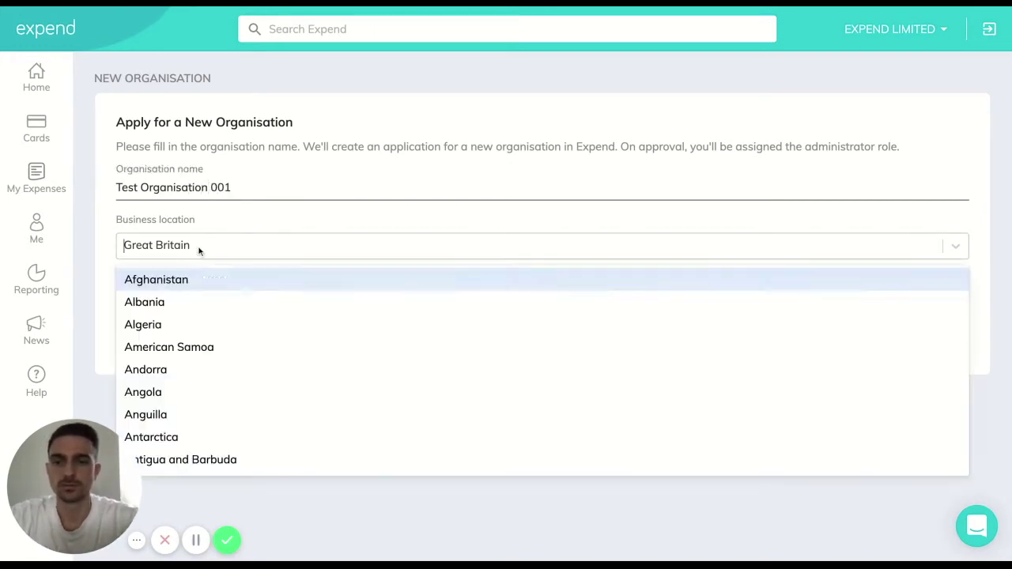
click(205, 222)
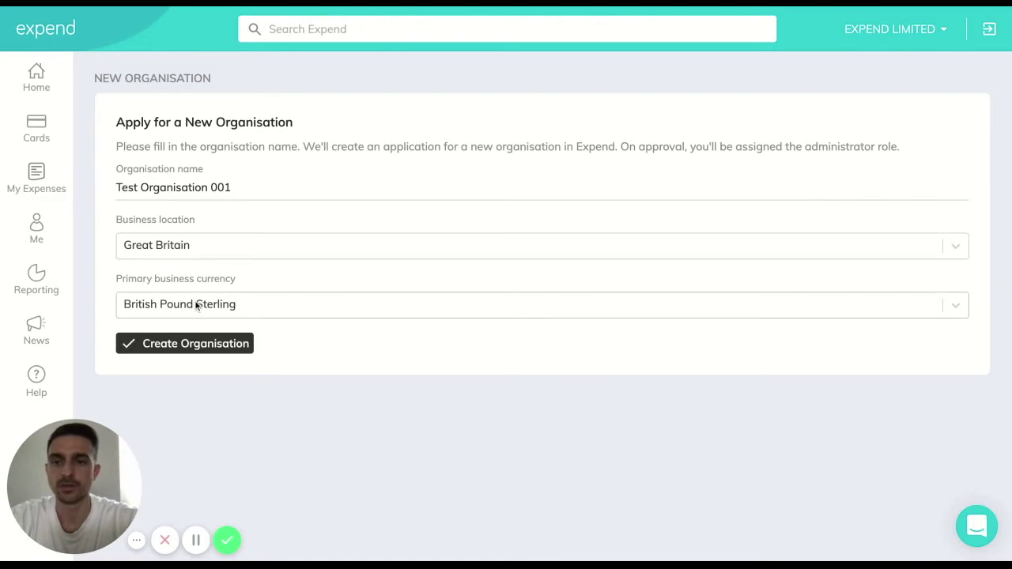
click(205, 345)
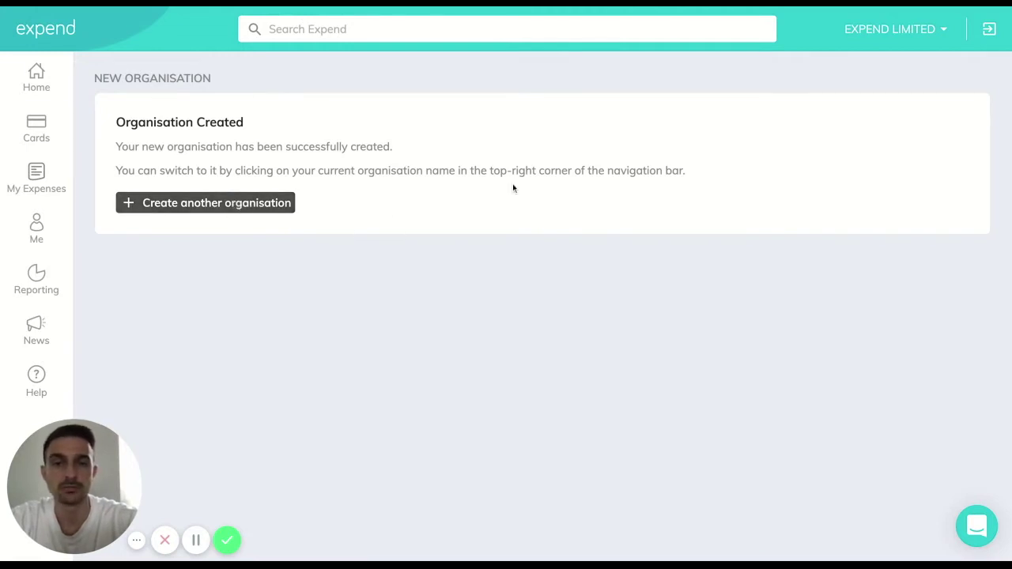
Switch to Test Organisation 001 and go to its Settings > Members page.
click(886, 32)
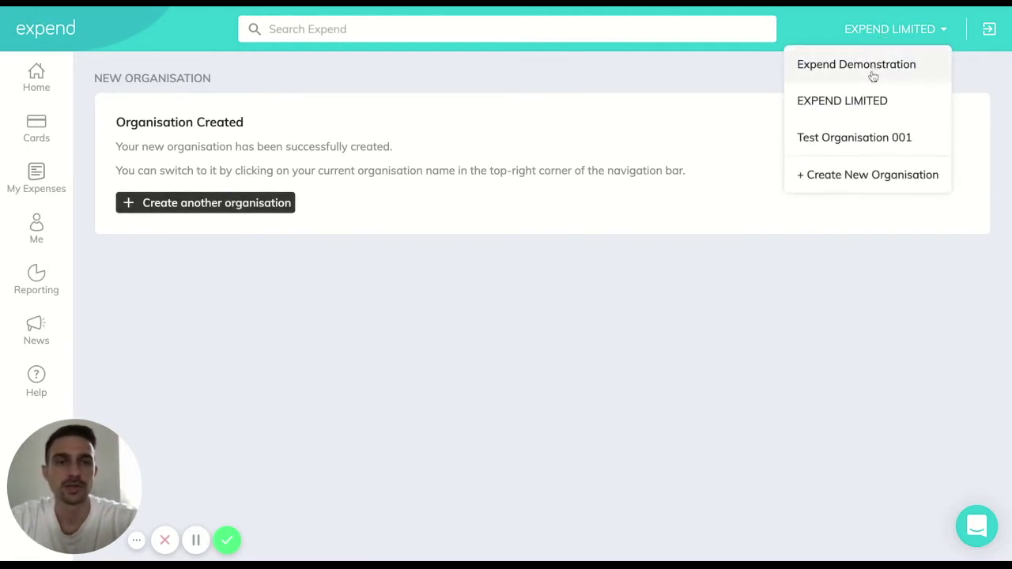
click(867, 139)
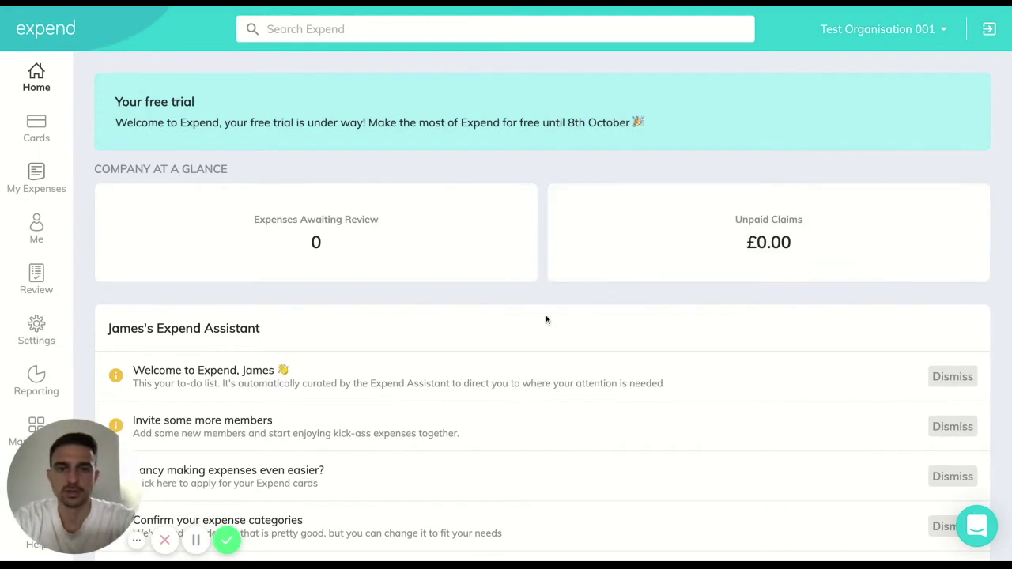
scroll(541, 288, down, 2)
scroll(541, 288, up, 2)
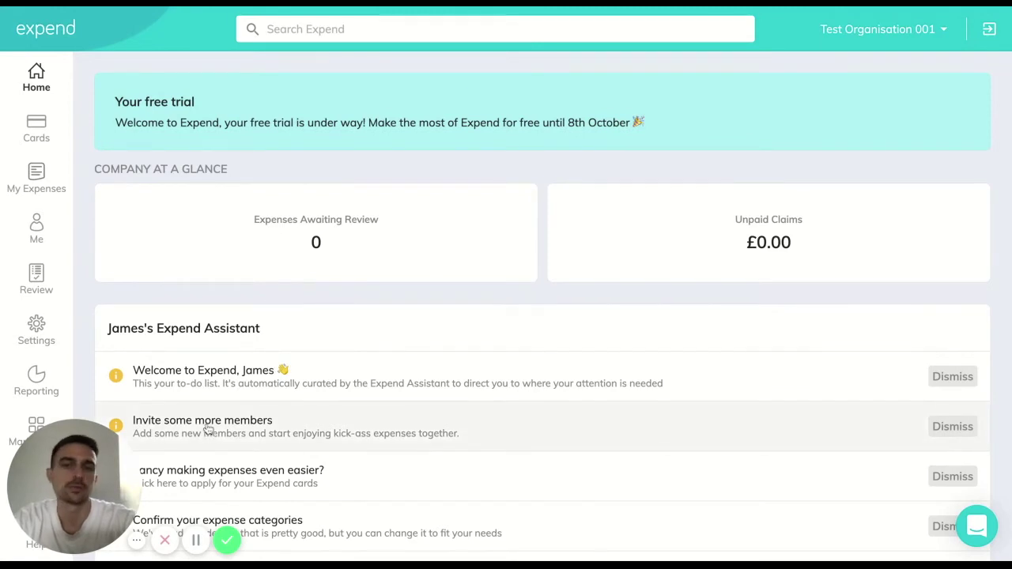
click(35, 335)
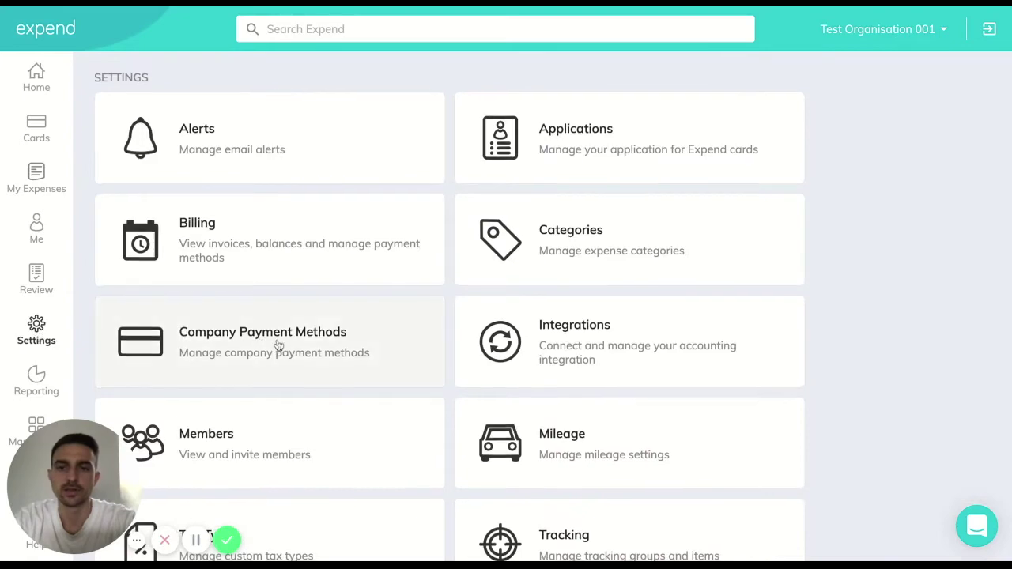
scroll(278, 345, down, 2)
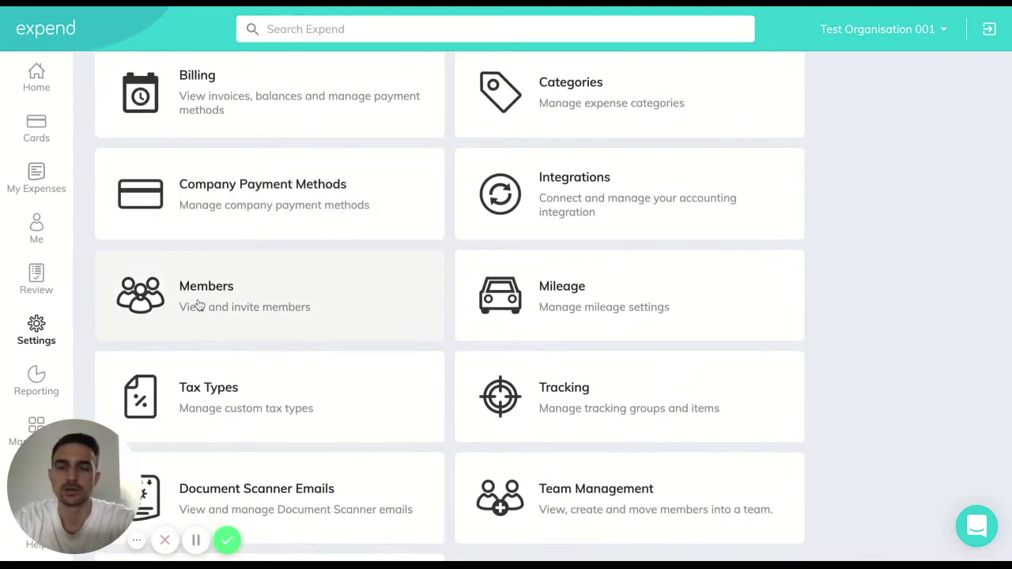
click(198, 306)
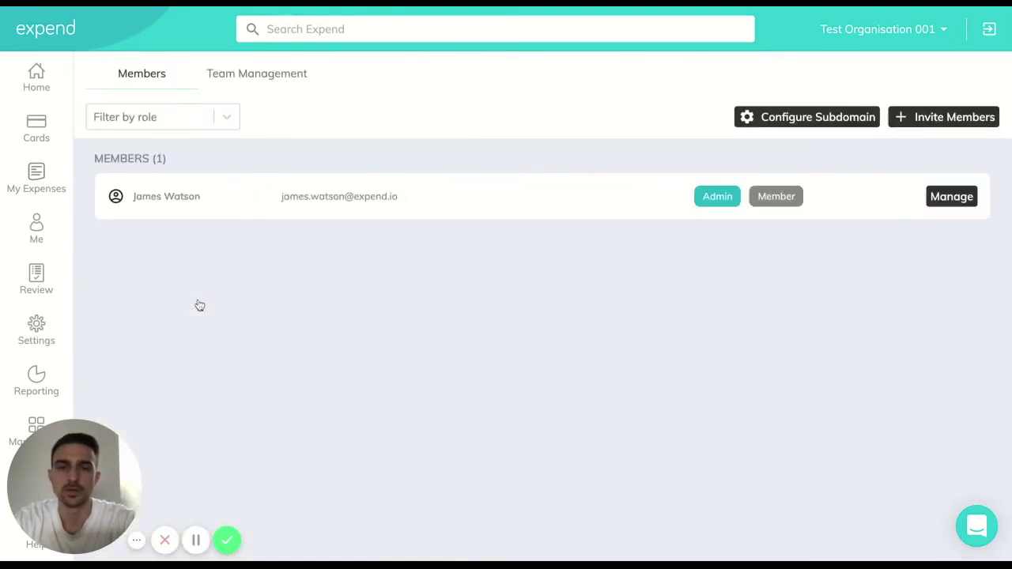
Invite one person by their e-mail address as a Member, not in any team.
click(950, 118)
click(478, 231)
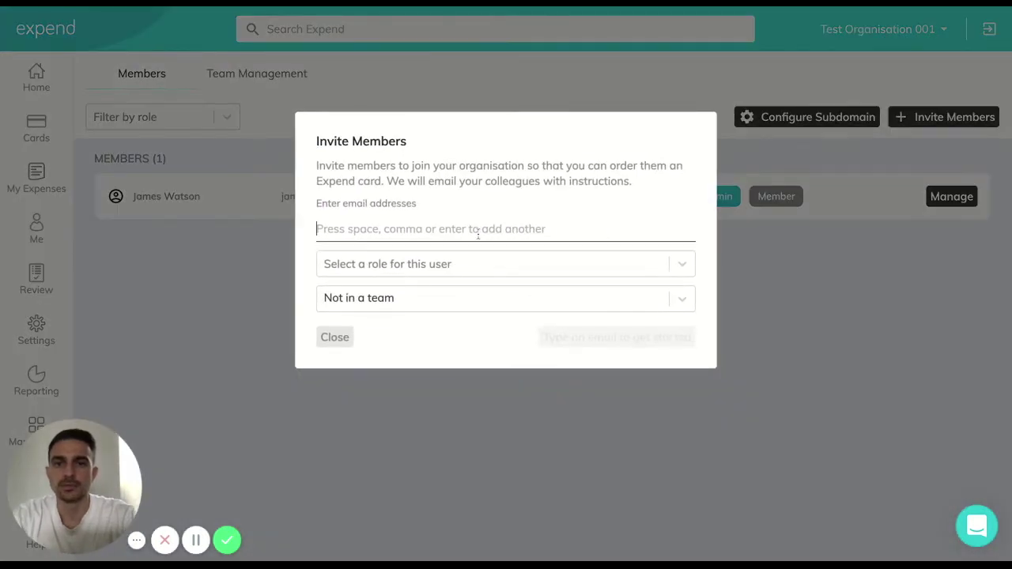
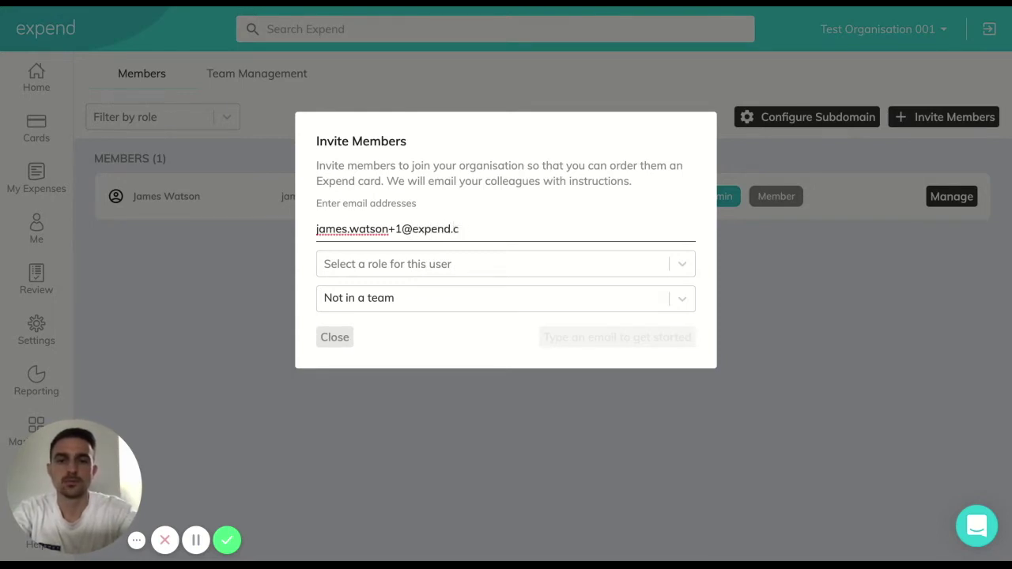
click(474, 264)
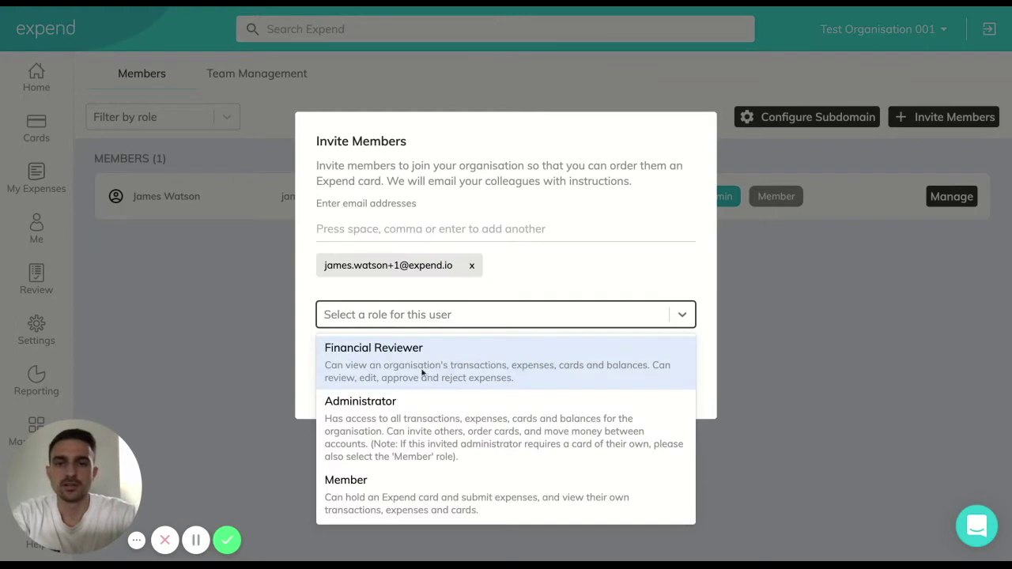
click(388, 487)
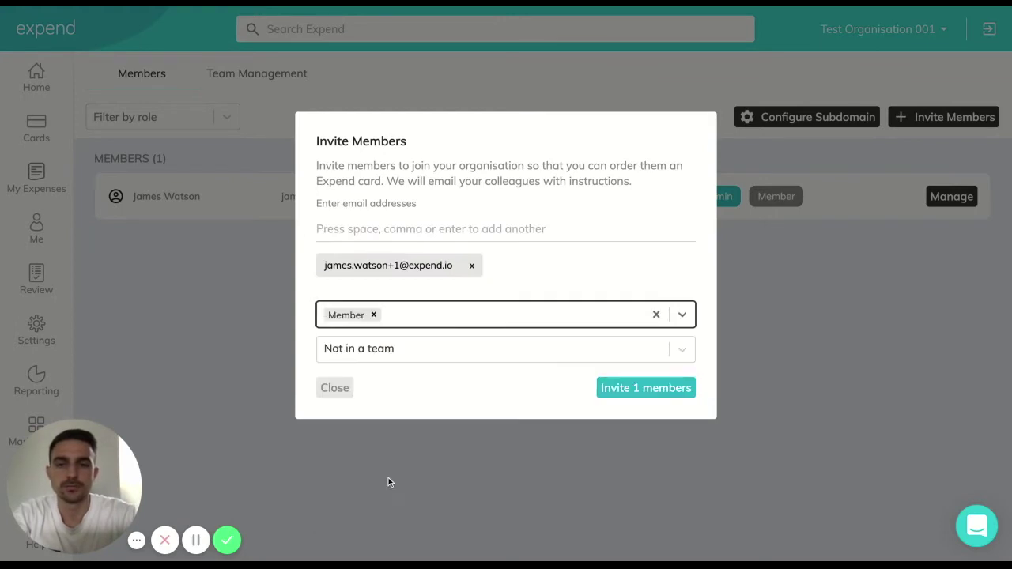
click(426, 363)
click(409, 388)
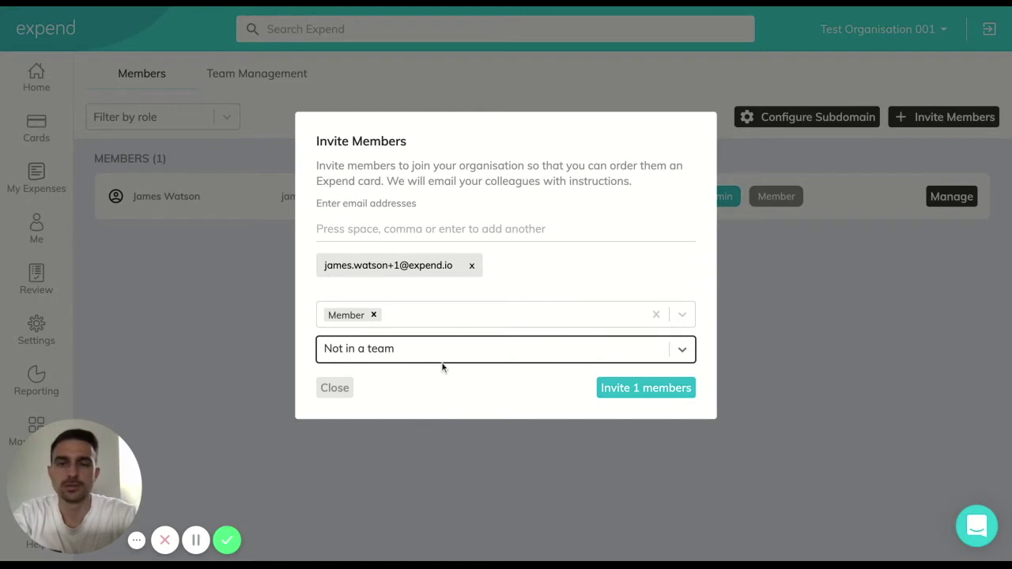
click(628, 391)
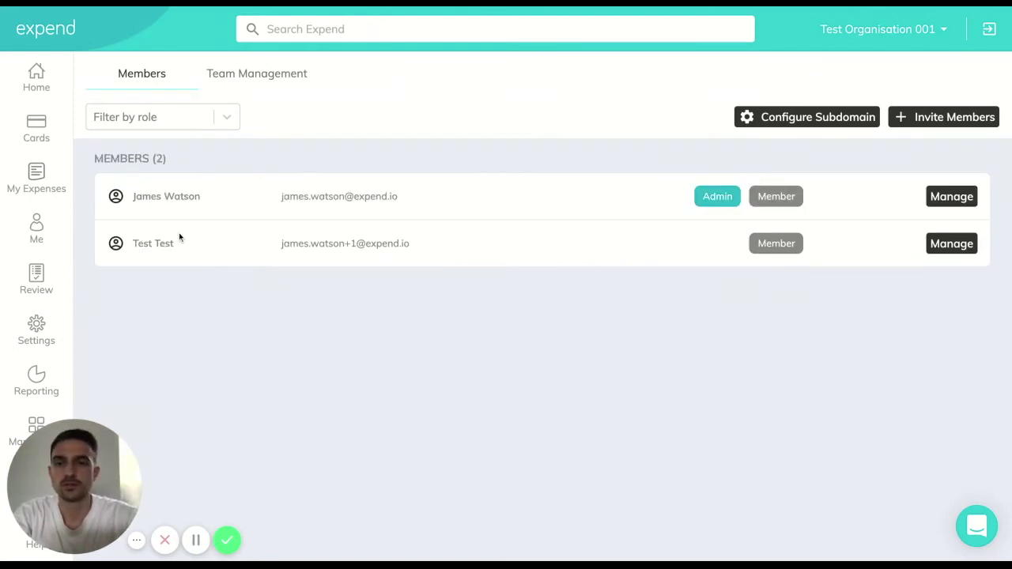
click(265, 77)
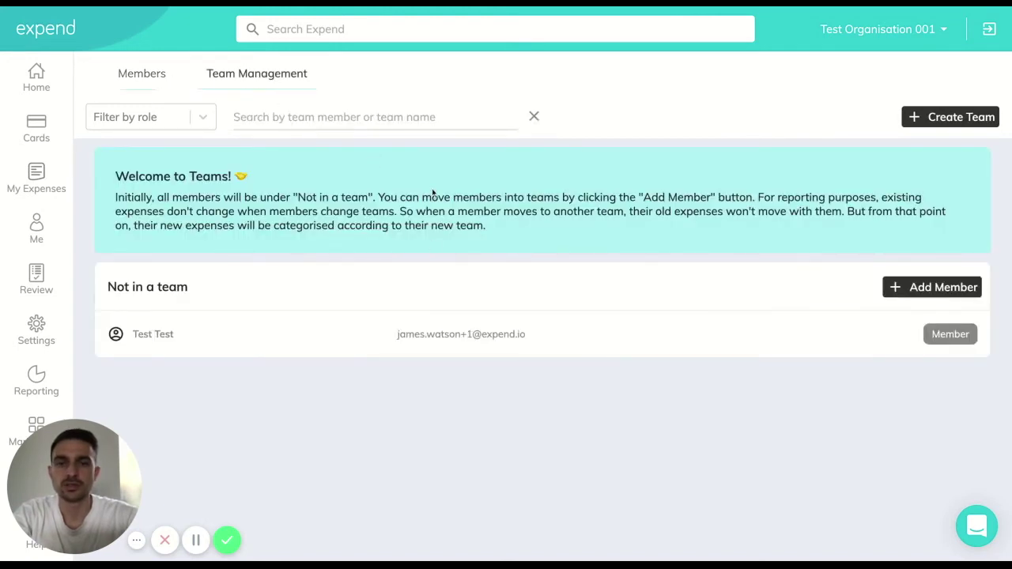
Create a new team named 'Test'.
click(924, 118)
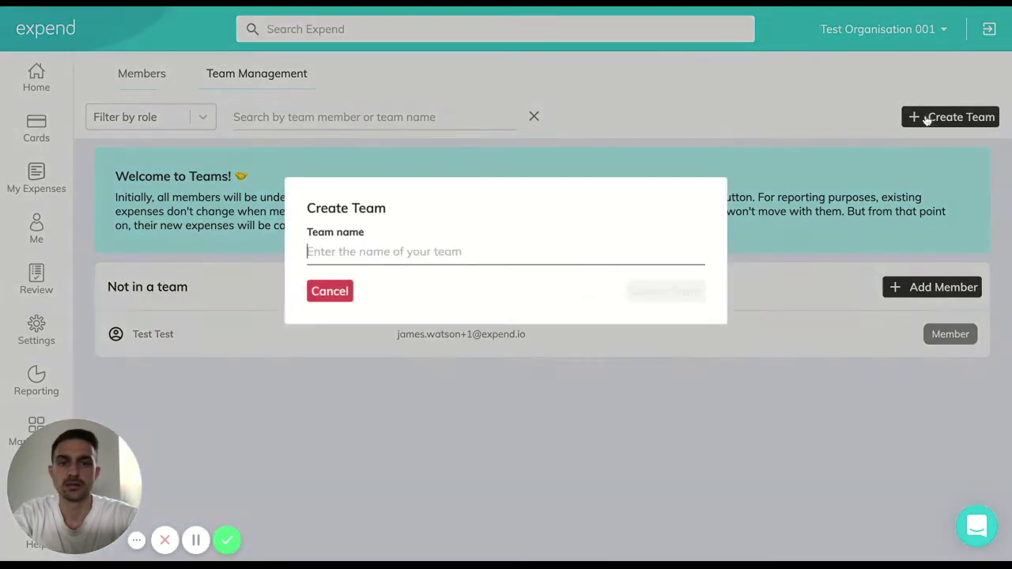
text(Test)
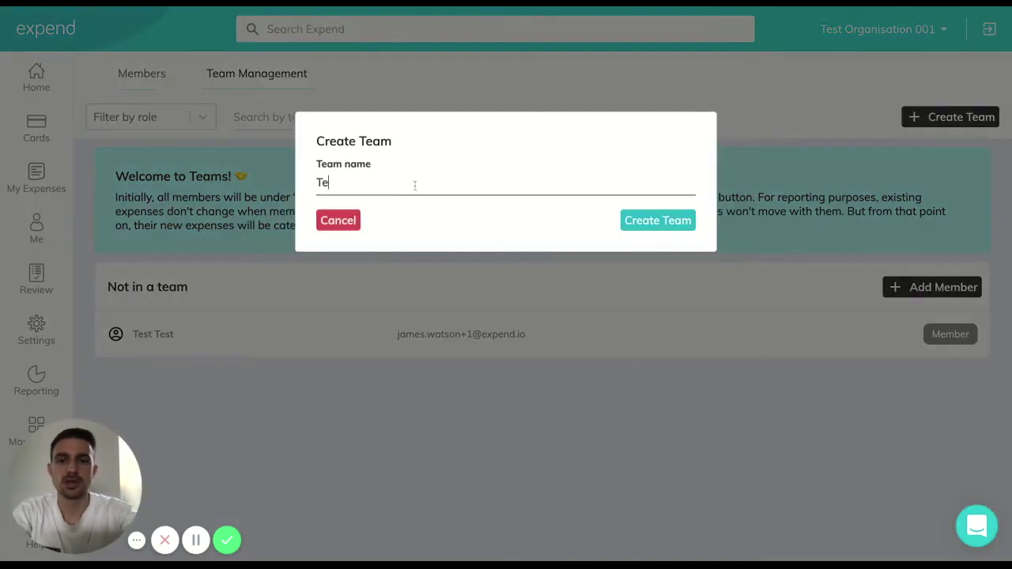
click(656, 221)
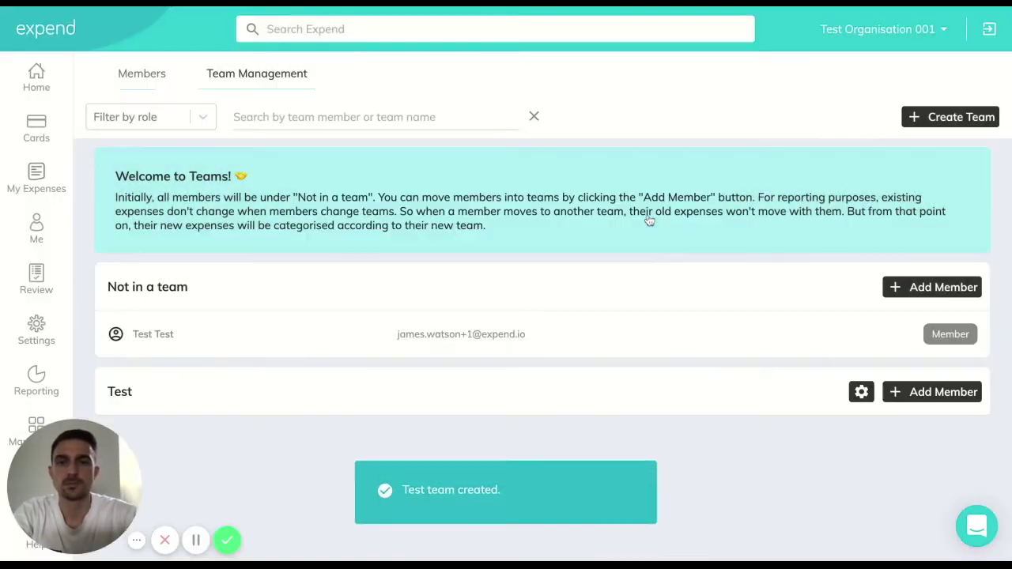
Move the unassigned member into the Test team.
click(915, 393)
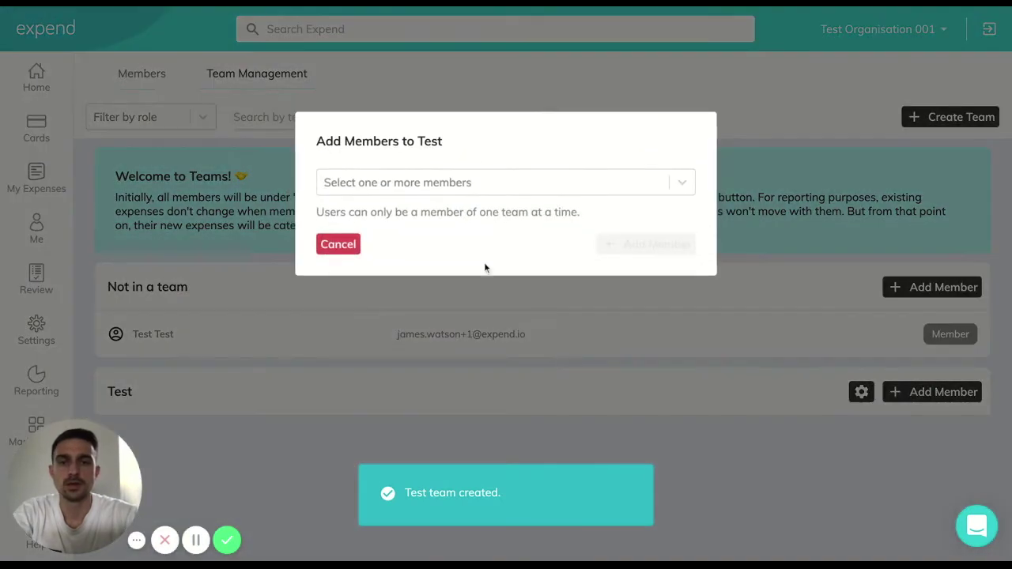
click(466, 193)
click(440, 217)
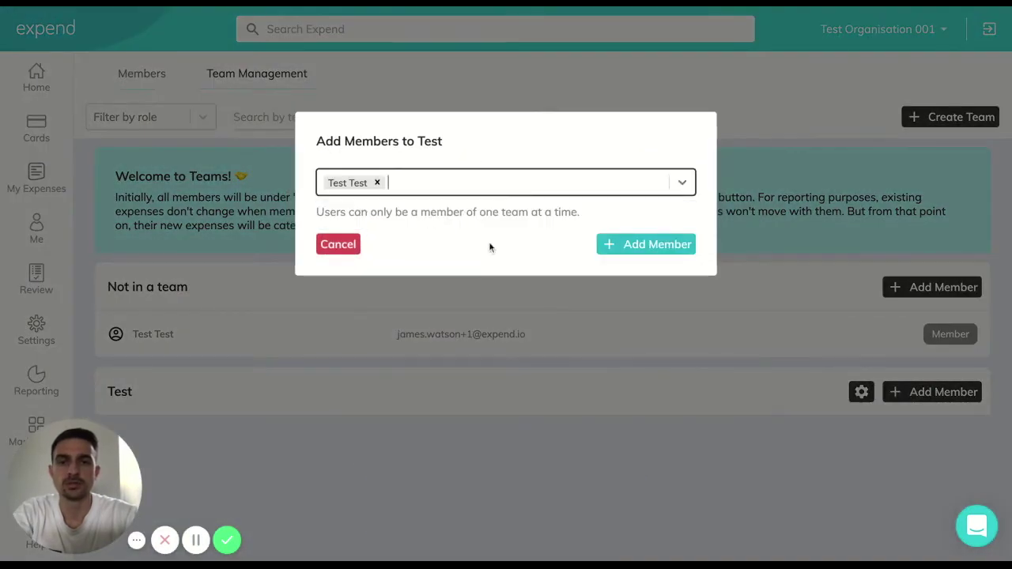
click(606, 247)
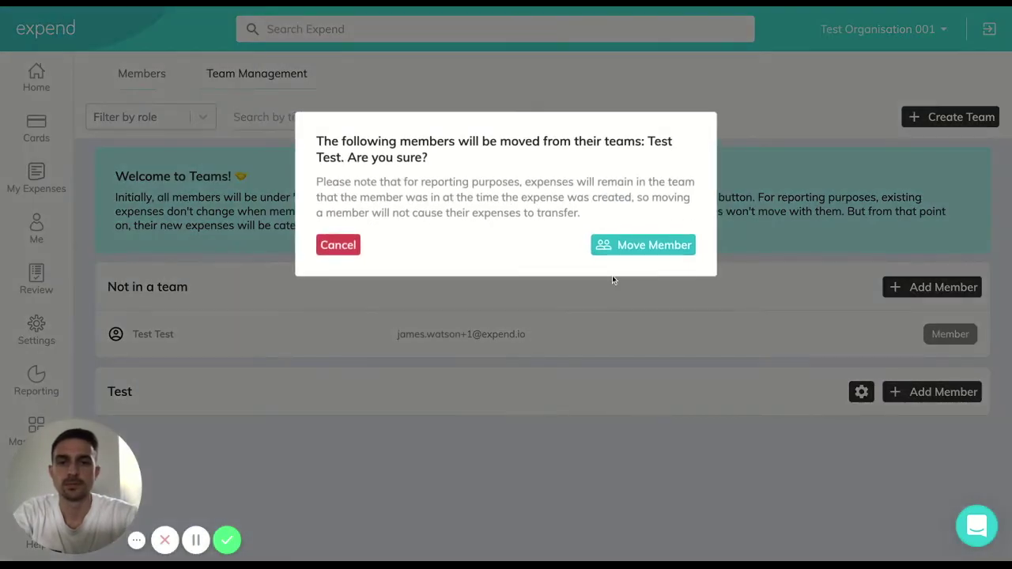
click(633, 247)
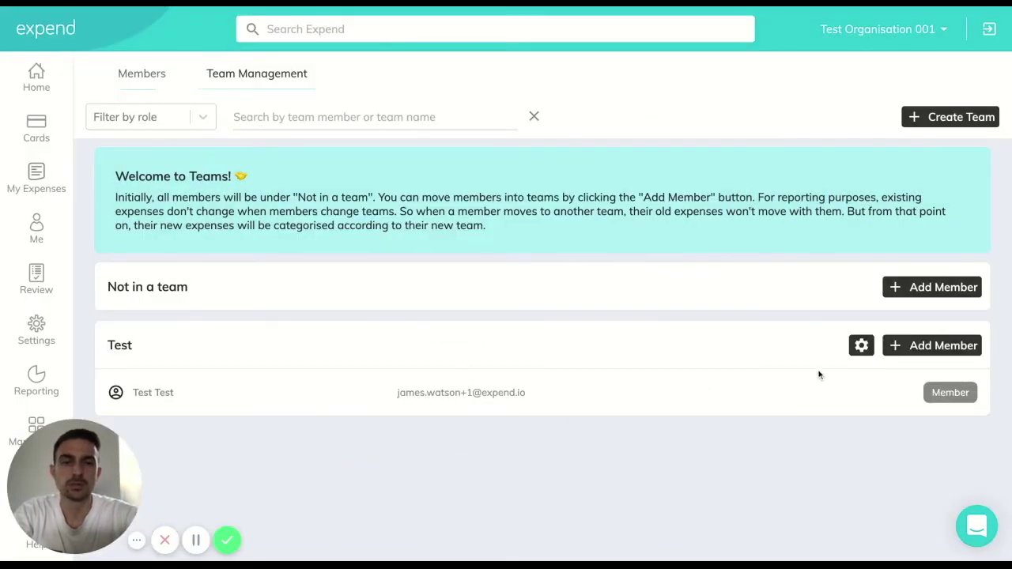
Assign the Test team's member as its team reviewer and save.
click(864, 348)
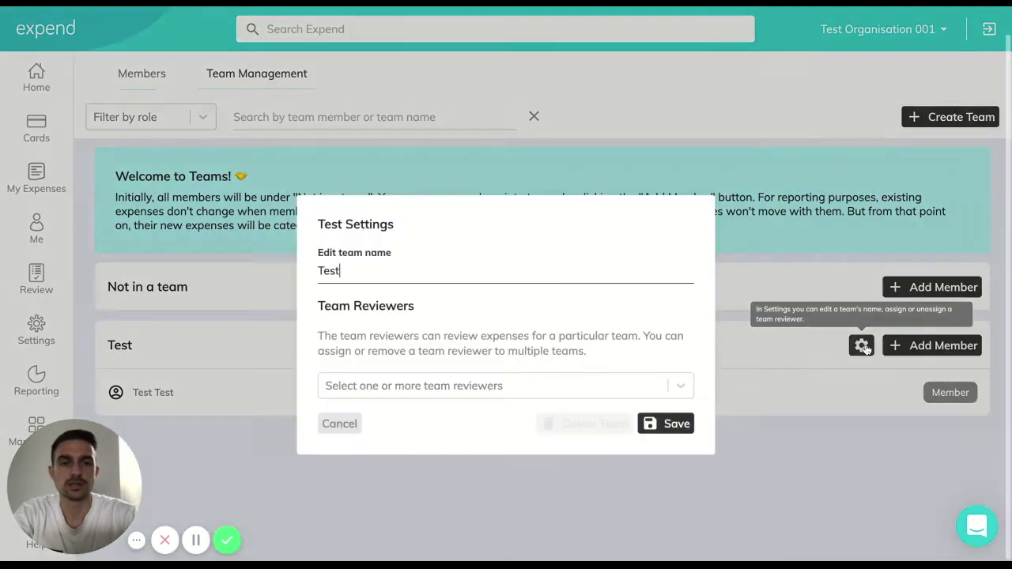
click(394, 315)
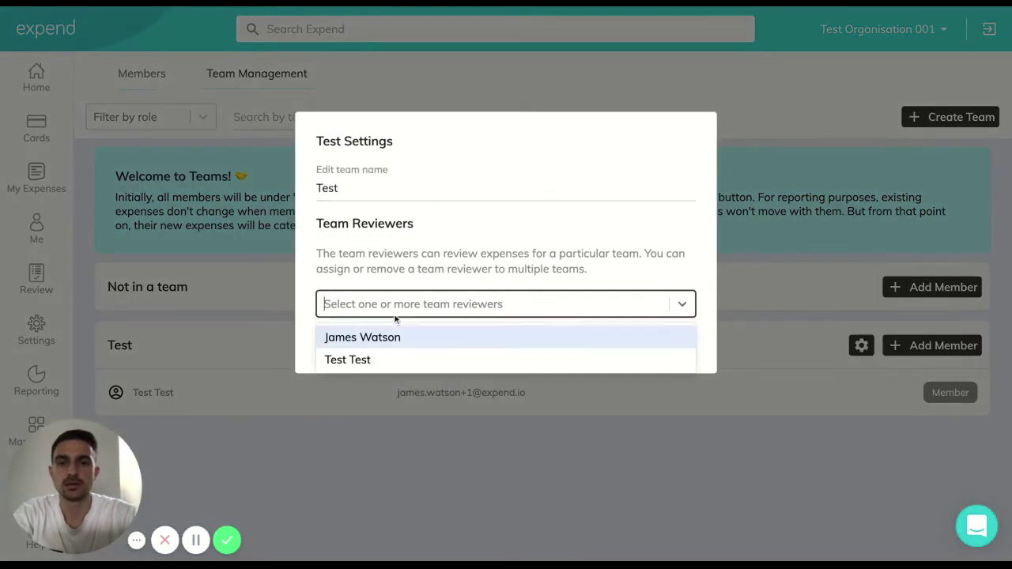
click(378, 359)
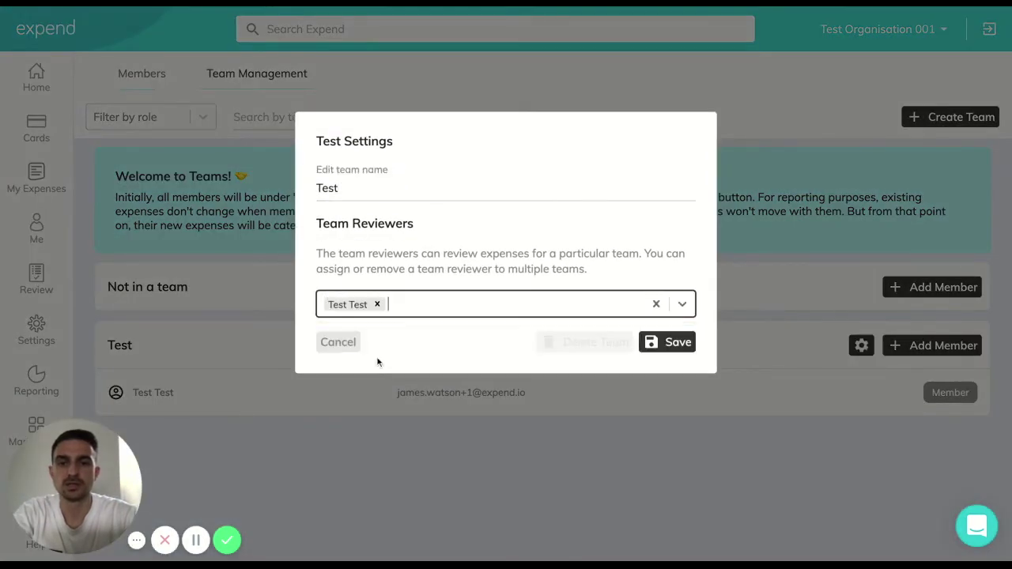
click(661, 345)
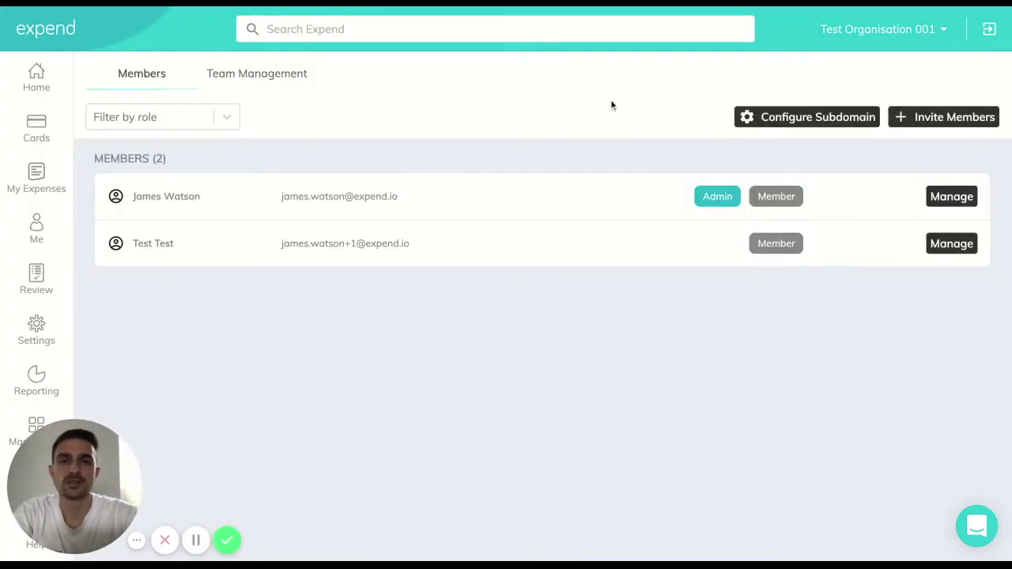
click(918, 117)
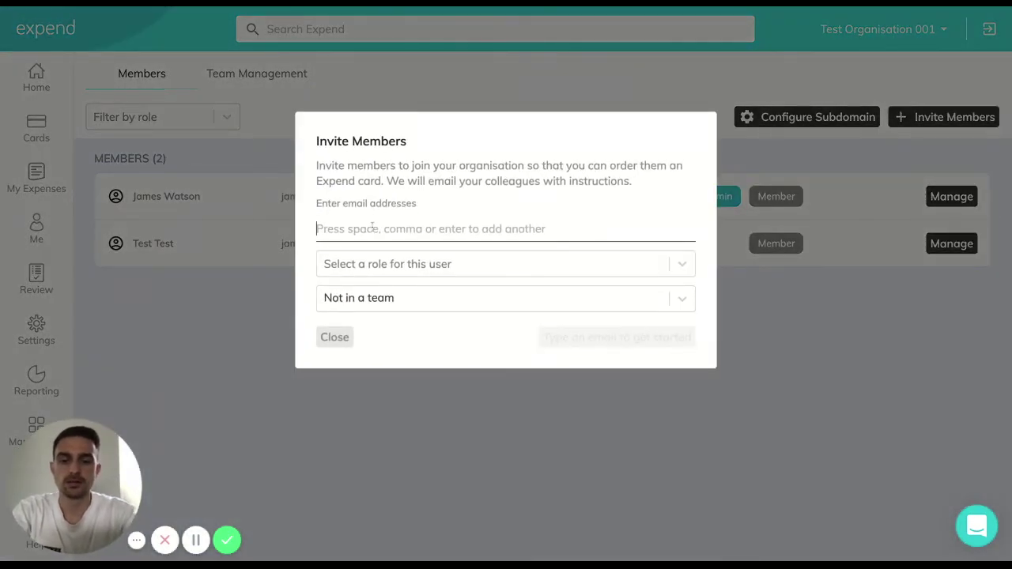
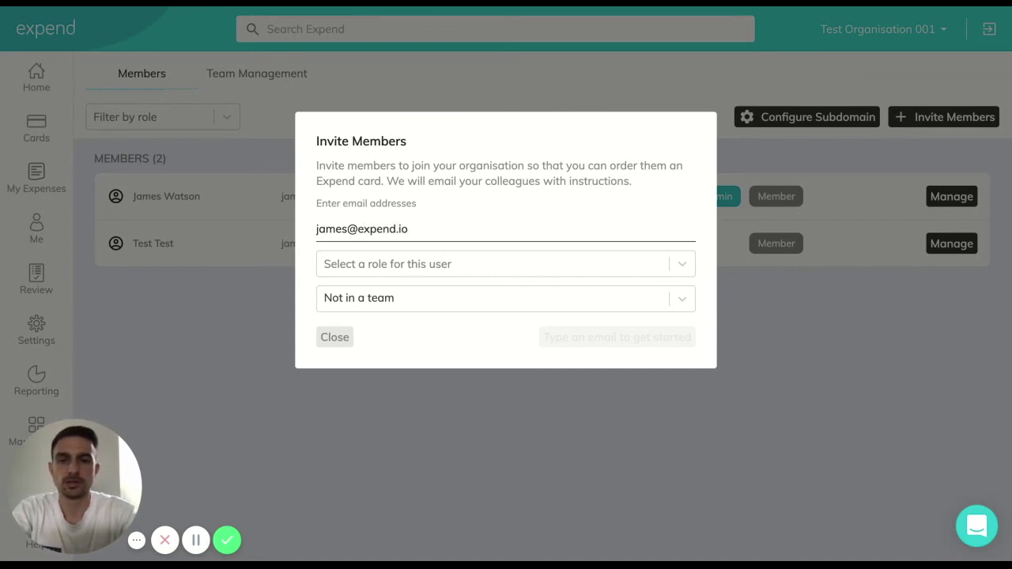
Enter two invitee e-mail addresses in the invite form.
key(Return)
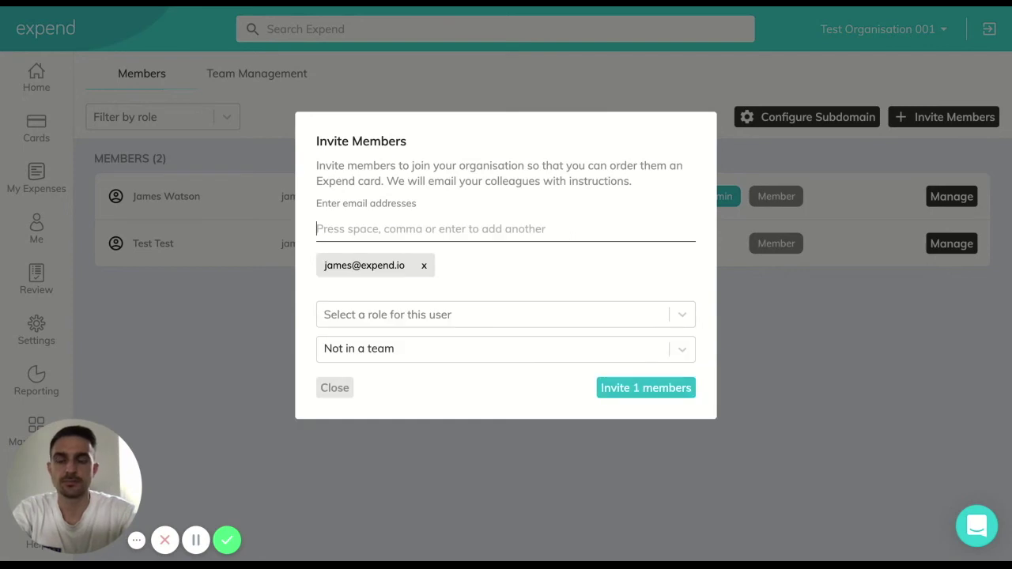
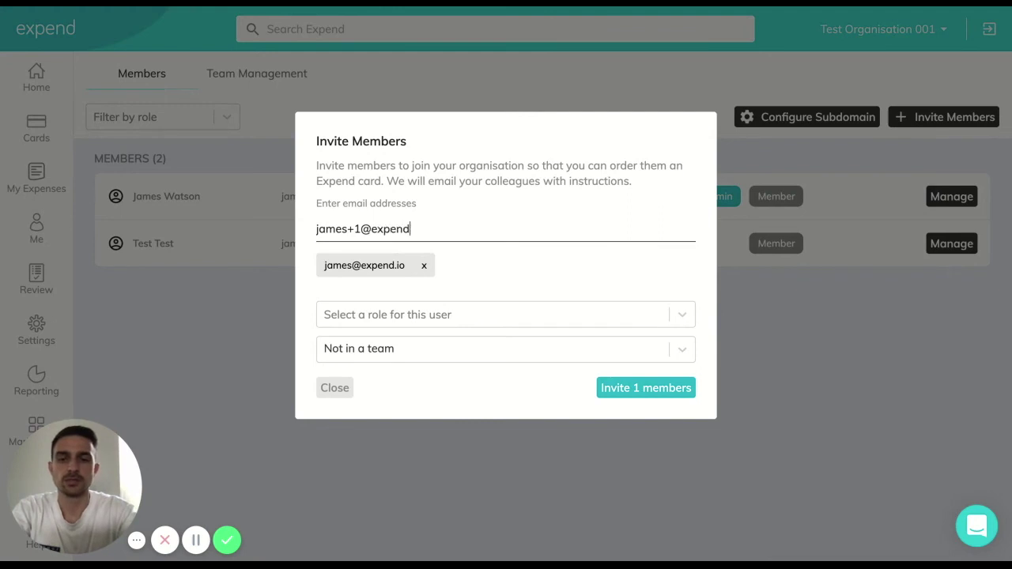
key(Tab)
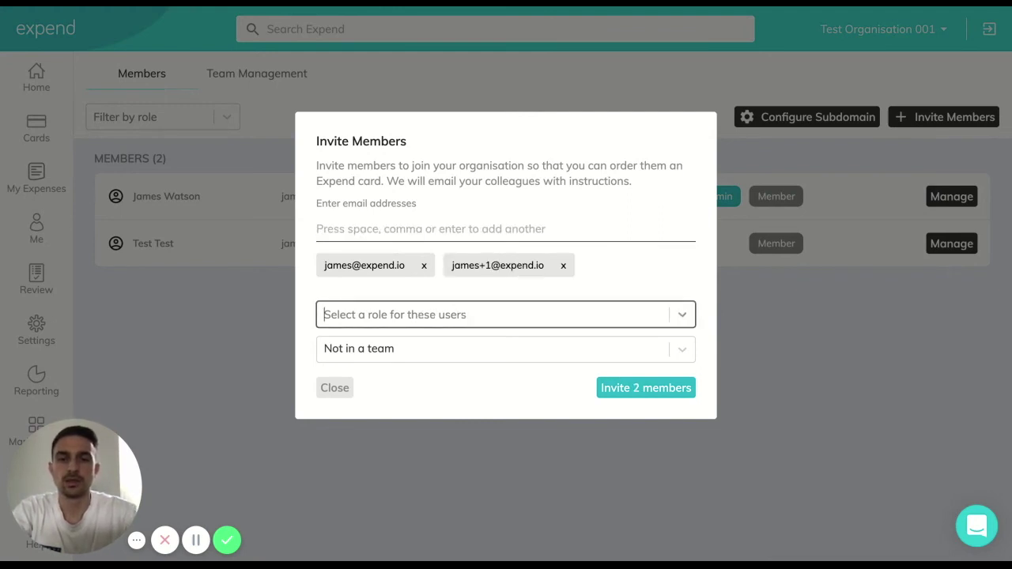
Give both invitees the Member role in the Test team and send the invitations.
click(454, 319)
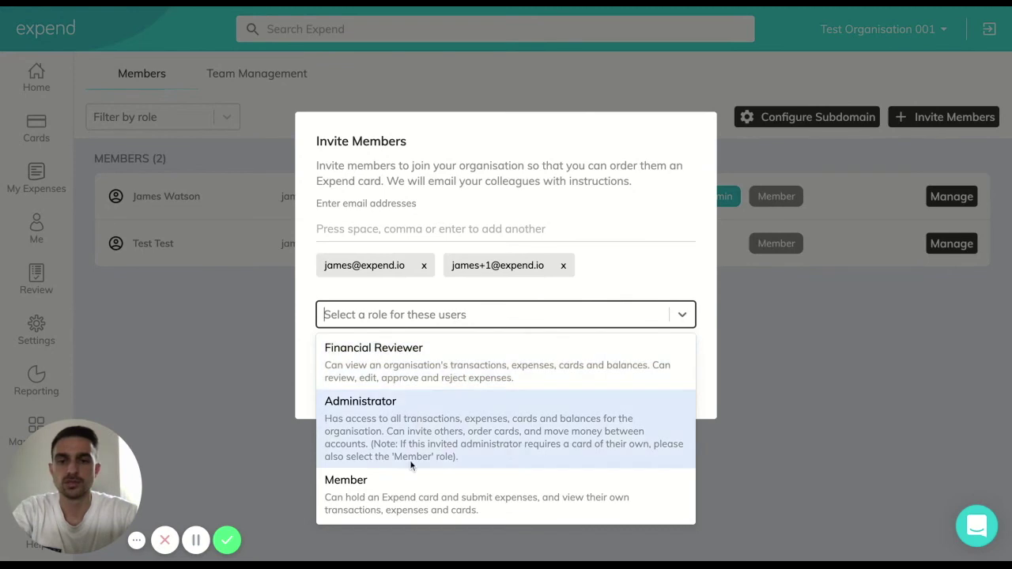
click(404, 489)
click(425, 360)
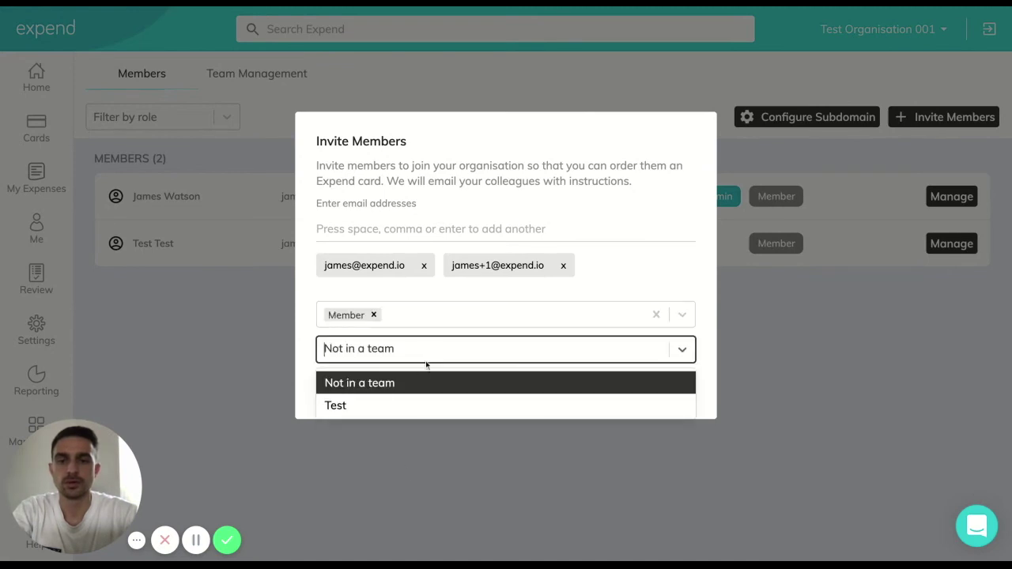
click(392, 406)
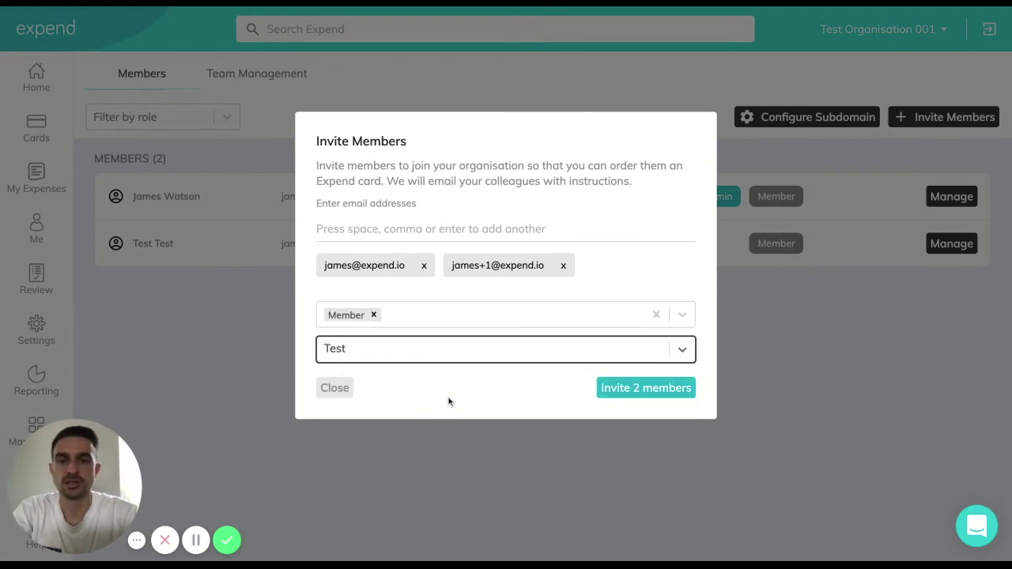
click(639, 388)
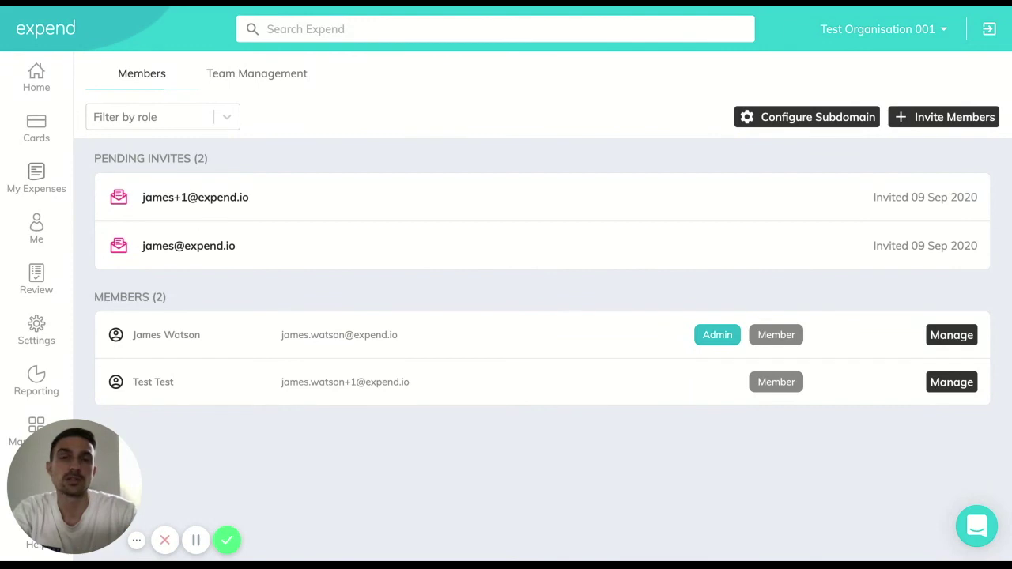
Open the Intercom support chat panel from the bottom-right launcher.
click(976, 527)
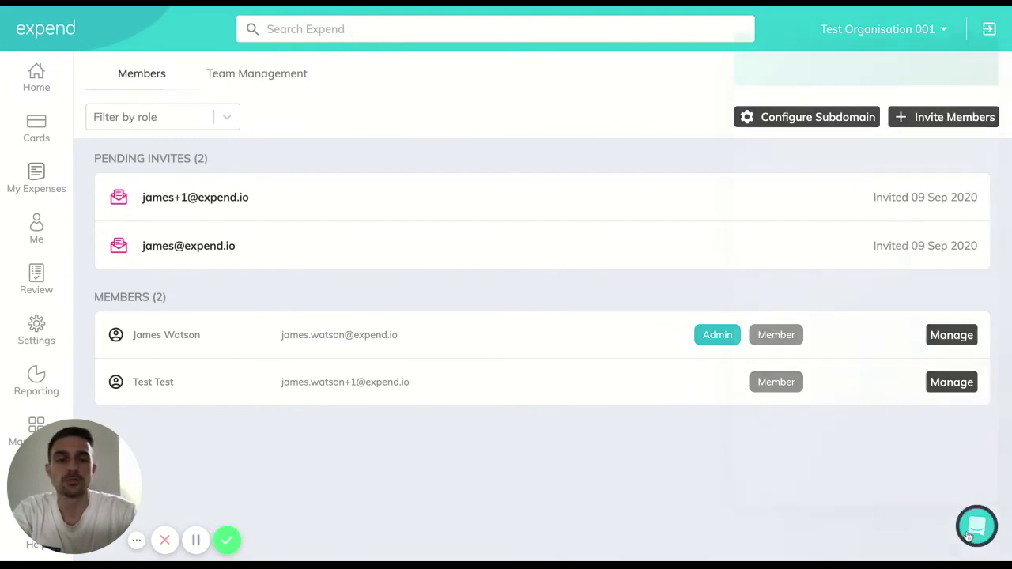